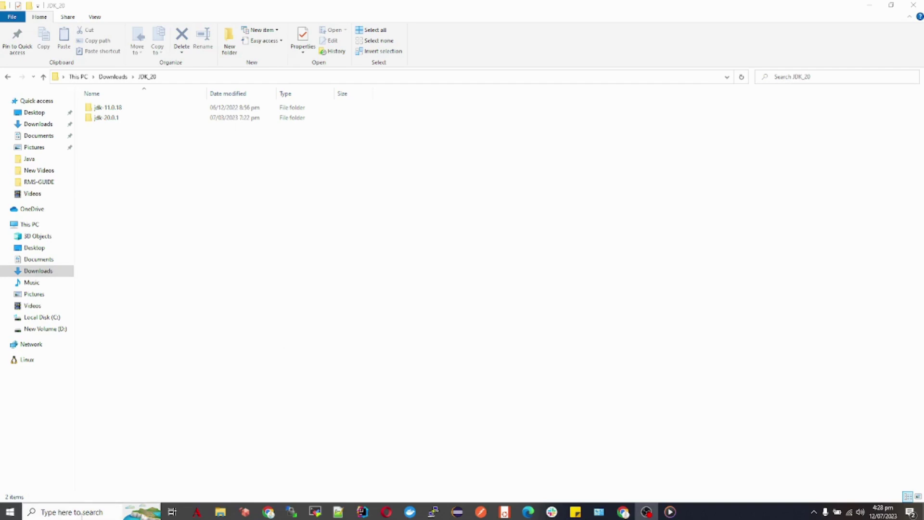
# Step: Open System Properties through an 'env' search and position its window
pyautogui.click(82, 512)
pyautogui.write('en')
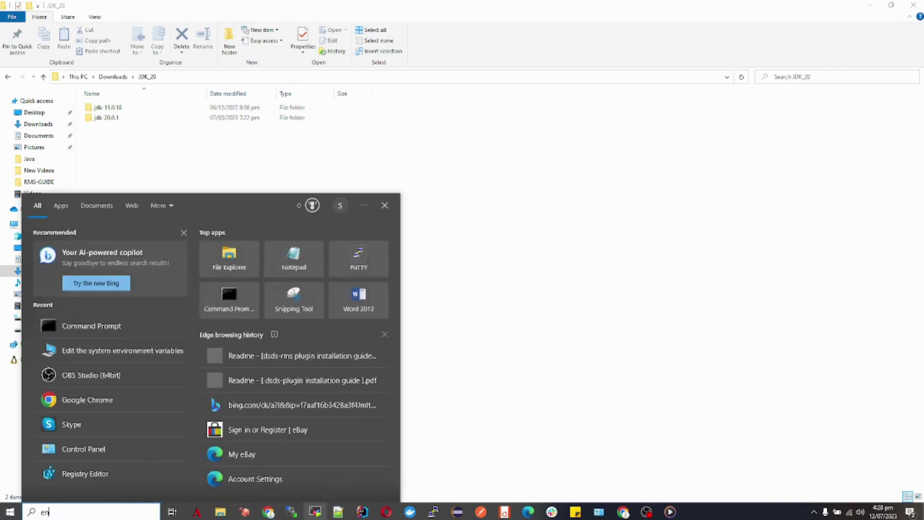
pyautogui.write('v')
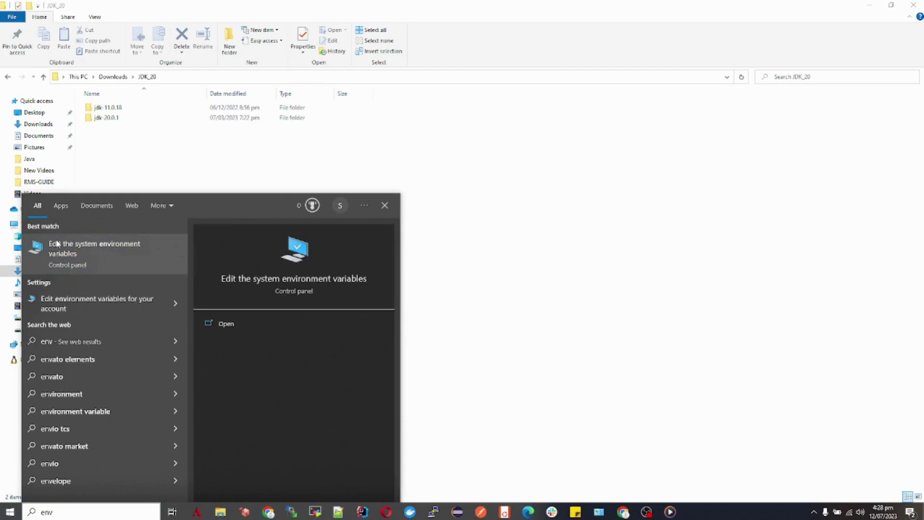
pyautogui.click(58, 245)
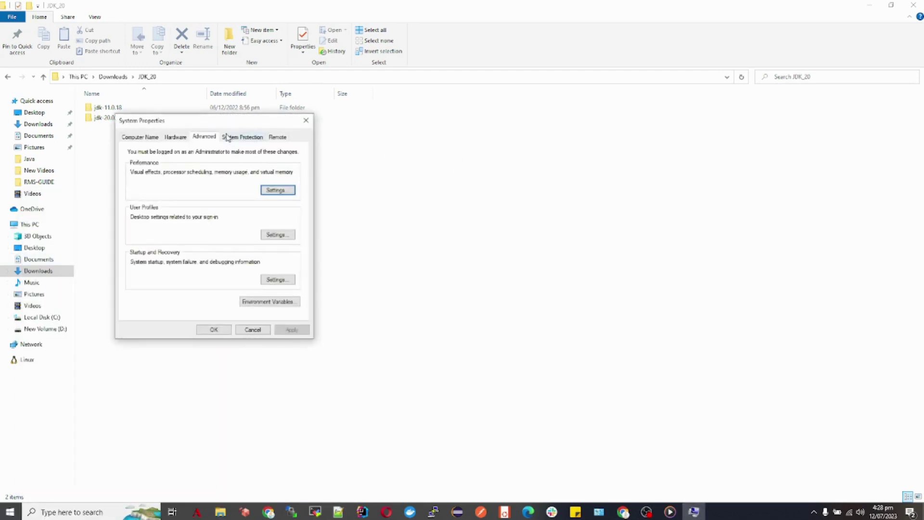
pyautogui.moveTo(219, 127); pyautogui.dragTo(553, 140)
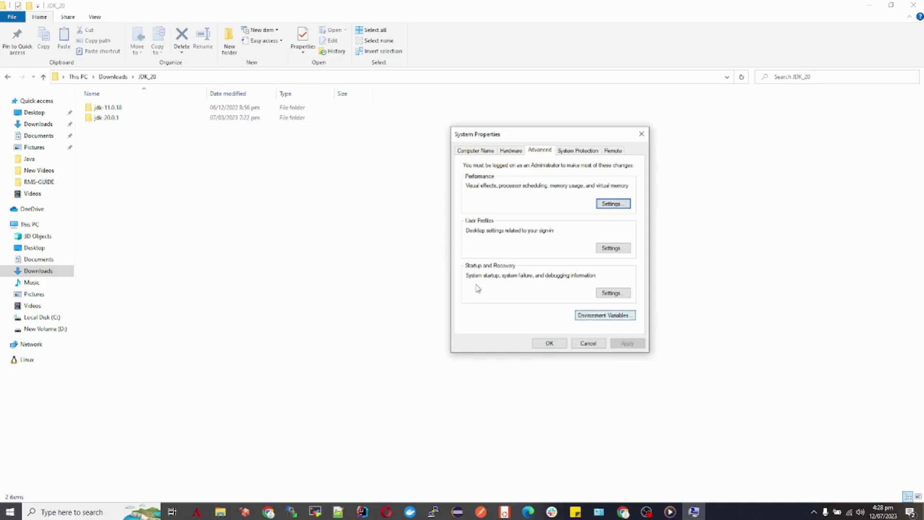
pyautogui.moveTo(534, 134); pyautogui.dragTo(501, 137)
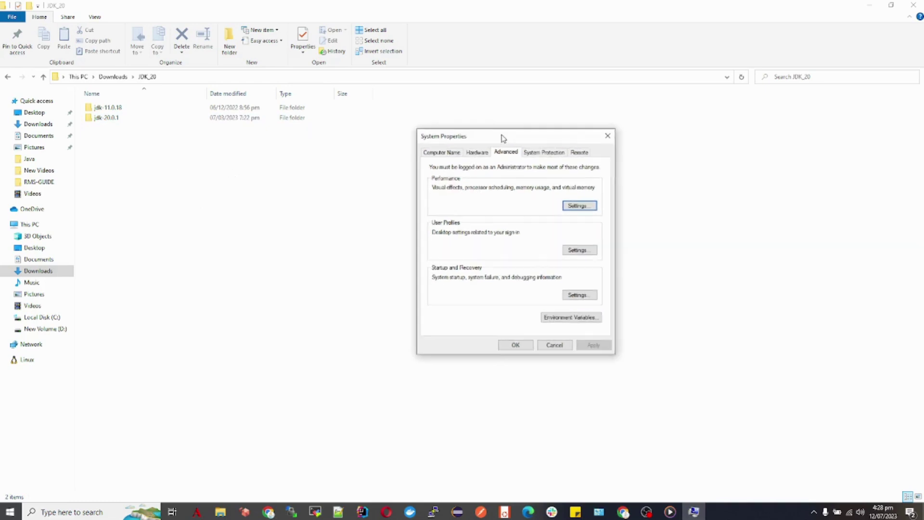
# Step: Open the user Path editor and select the jdk-20.0.1\bin entry
pyautogui.click(560, 320)
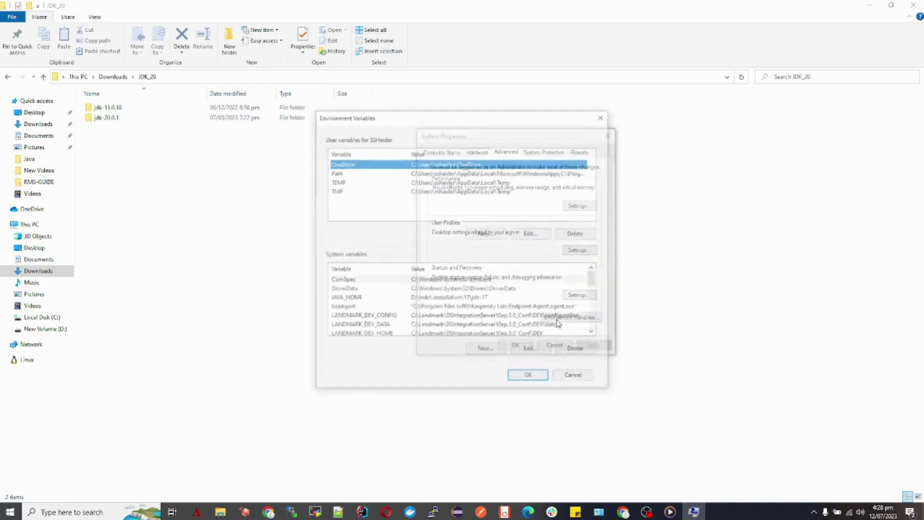
pyautogui.doubleClick(368, 174)
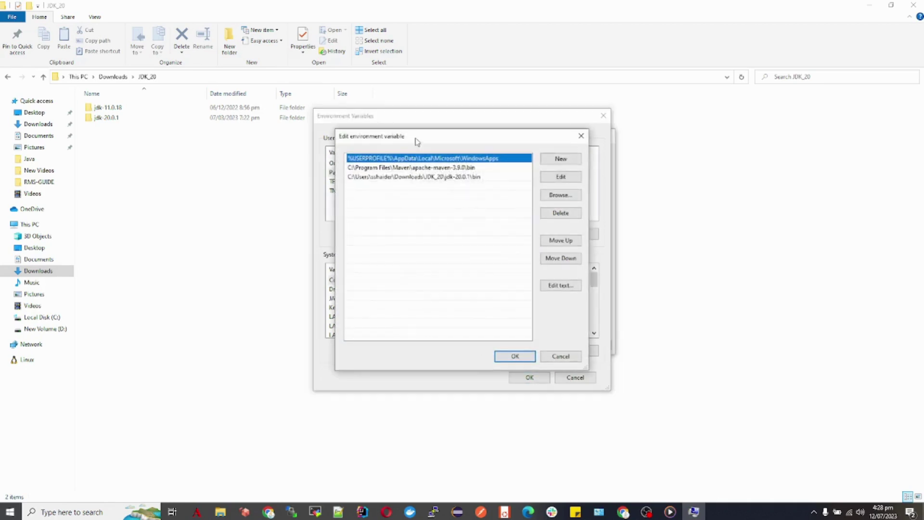
pyautogui.click(397, 179)
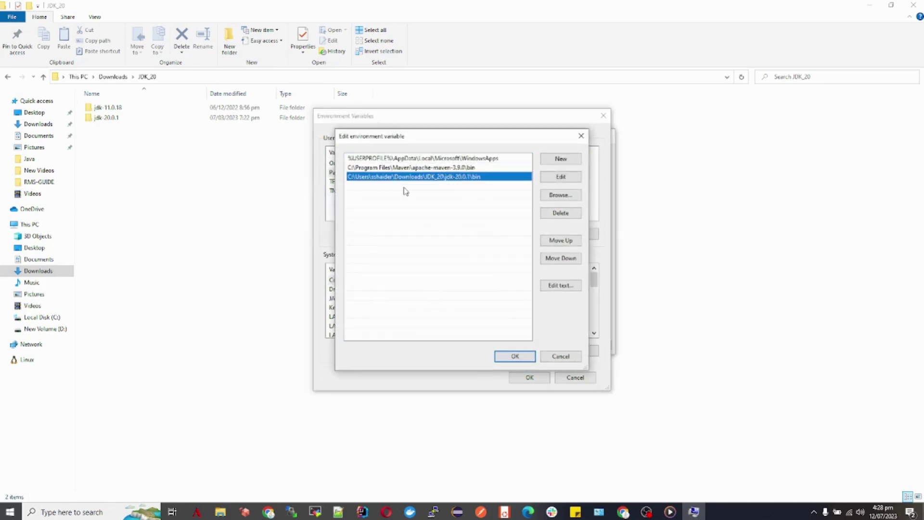
# Step: Open Command Prompt from a 'cmd' search and run java --version, showing Java 20.0.1
pyautogui.click(94, 512)
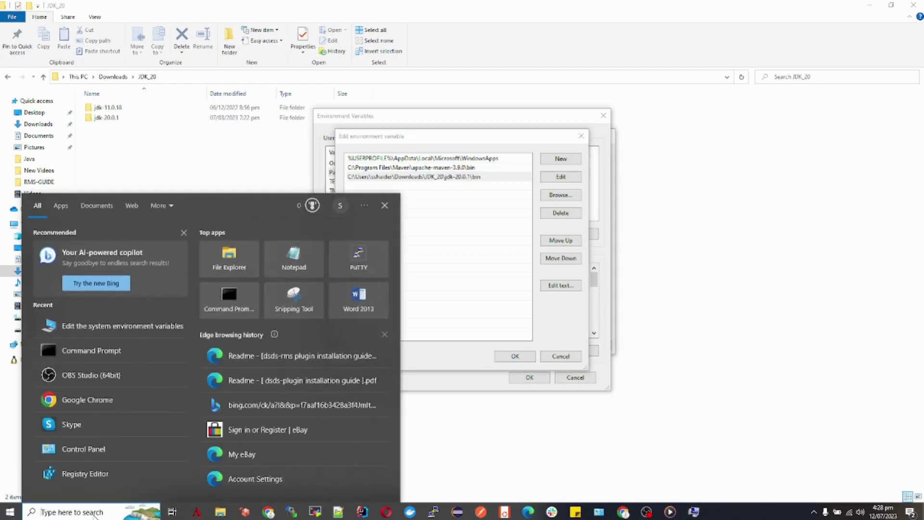
pyautogui.write('cmd')
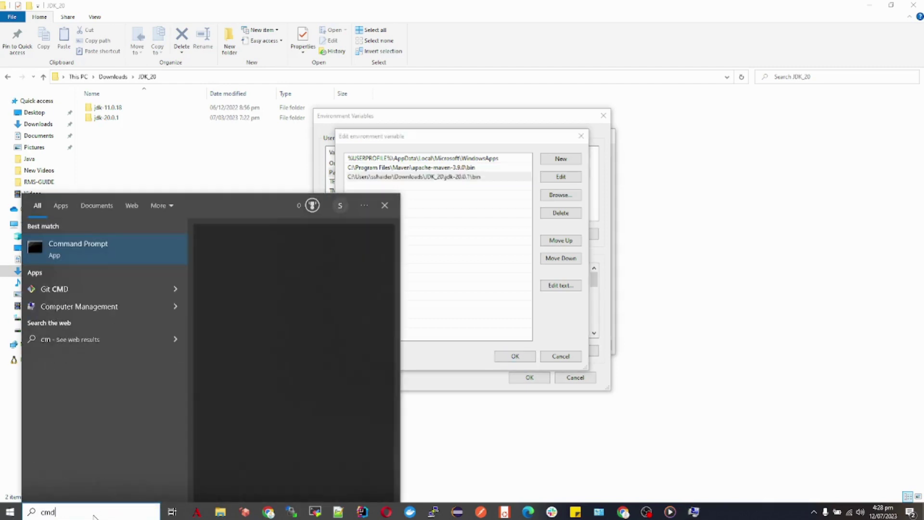
pyautogui.press('Return')
pyautogui.write('java --version')
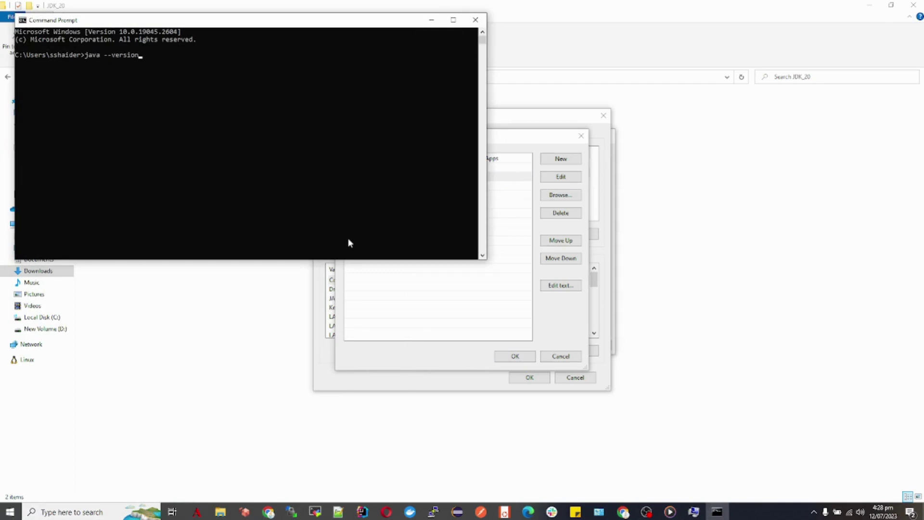
pyautogui.press('Return')
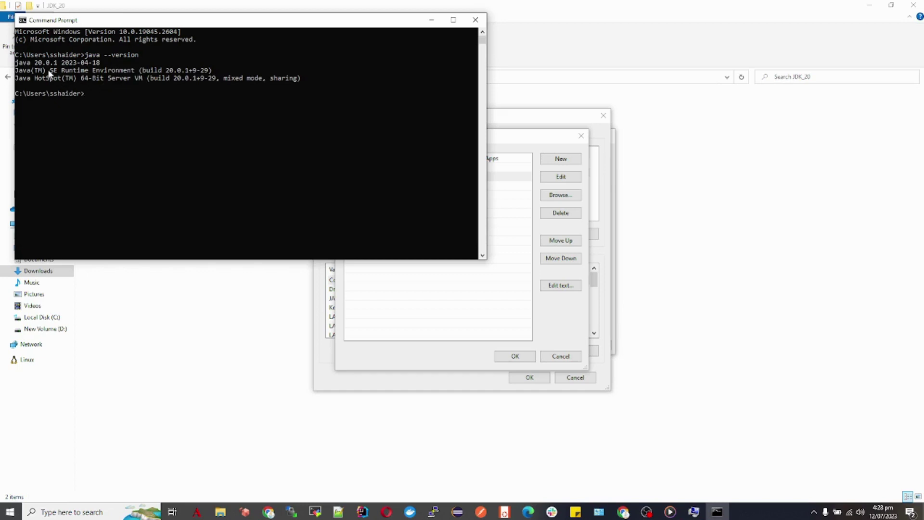
# Step: Close Command Prompt and copy the jdk-11.0.18\bin folder path from the file browser
pyautogui.click(475, 20)
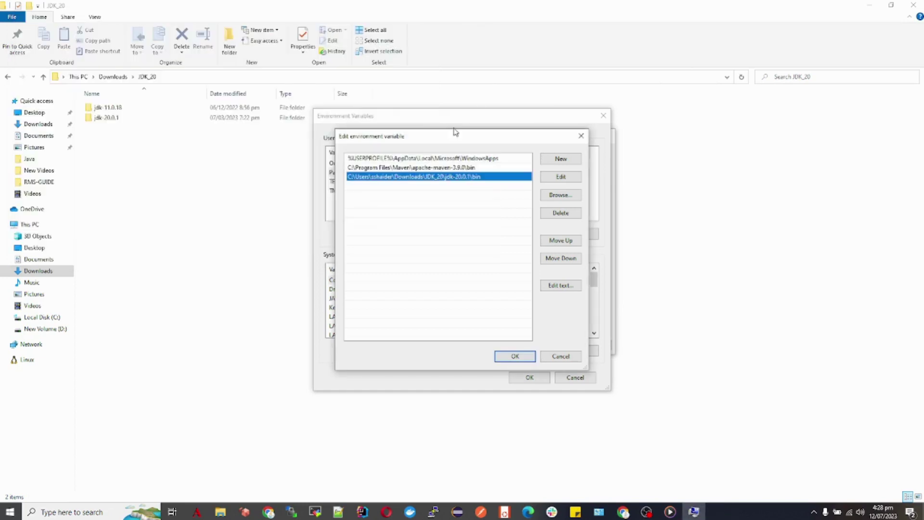
pyautogui.doubleClick(174, 108)
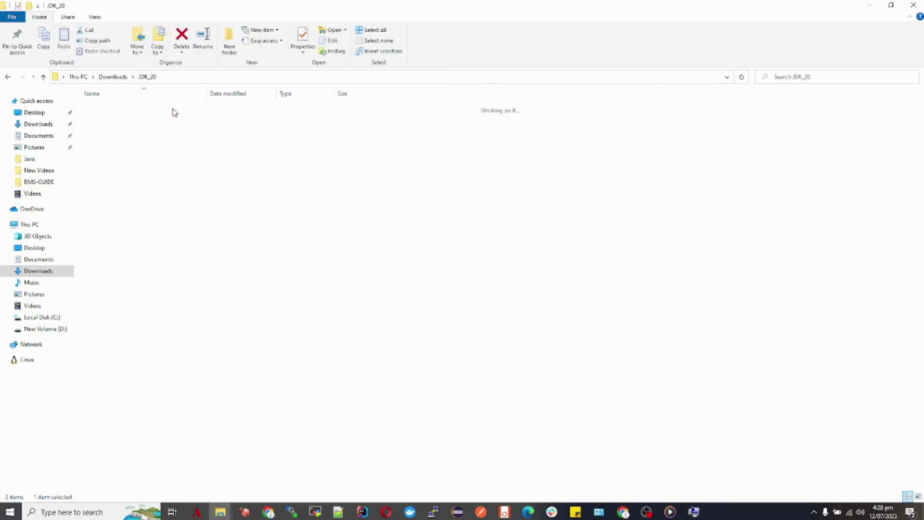
pyautogui.click(170, 111)
pyautogui.doubleClick(169, 111)
pyautogui.click(242, 77)
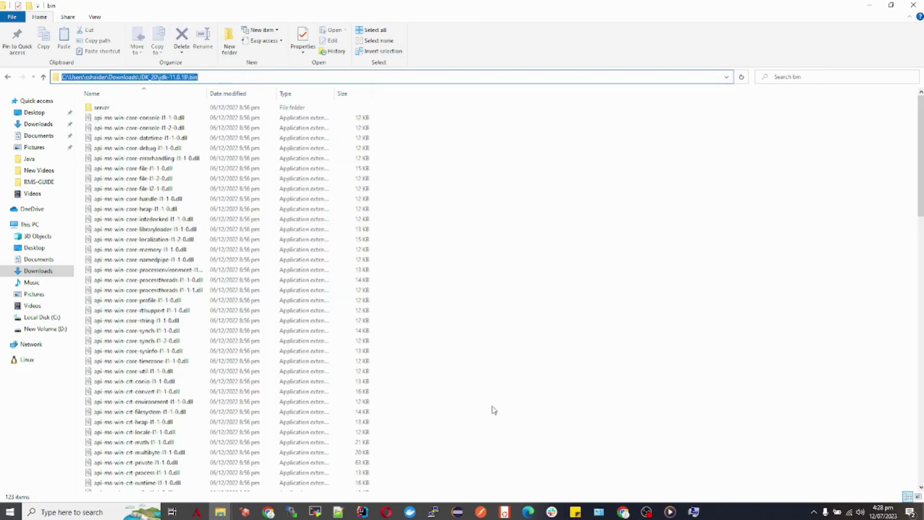
# Step: Replace the jdk-20.0.1\bin Path entry with the jdk-11.0.18\bin path and confirm
pyautogui.click(694, 512)
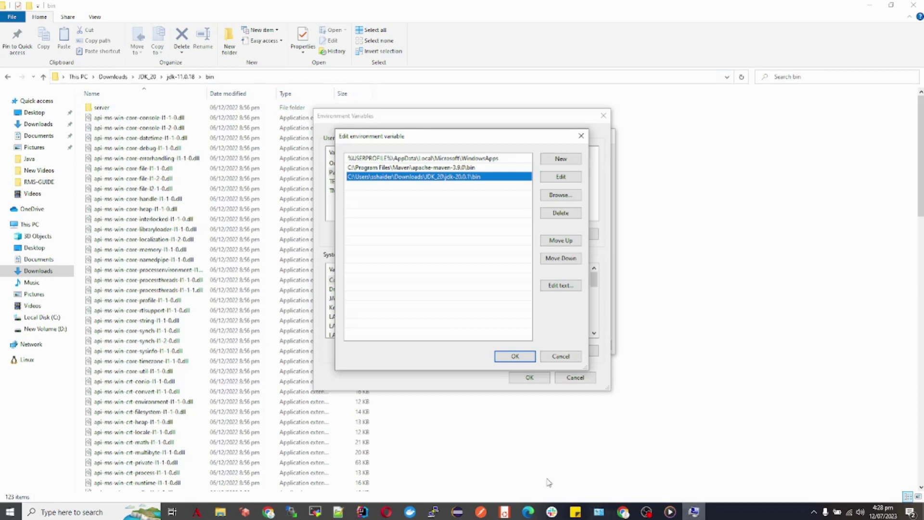
pyautogui.doubleClick(449, 179)
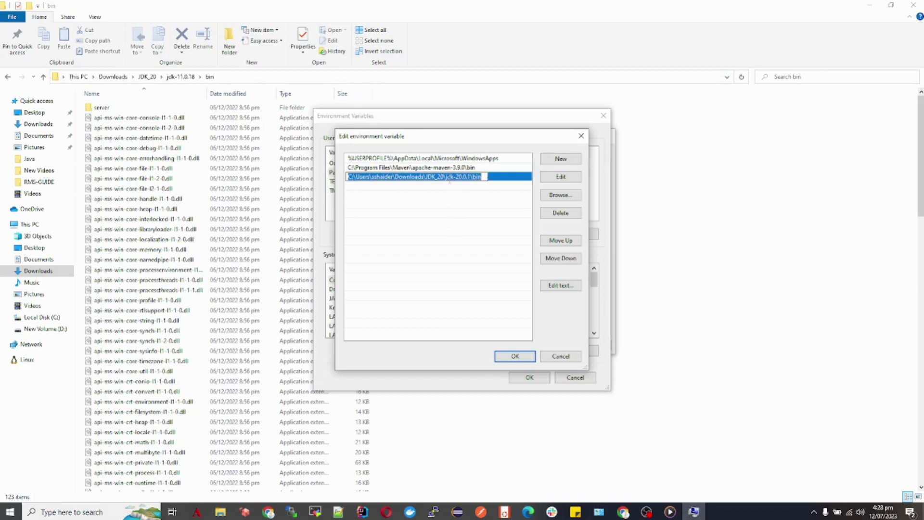
pyautogui.press('BackSpace')
pyautogui.write('C:\\Users\\sshaider\\Downloads\\JDK_20\\jdk-11.0.18\\bin')
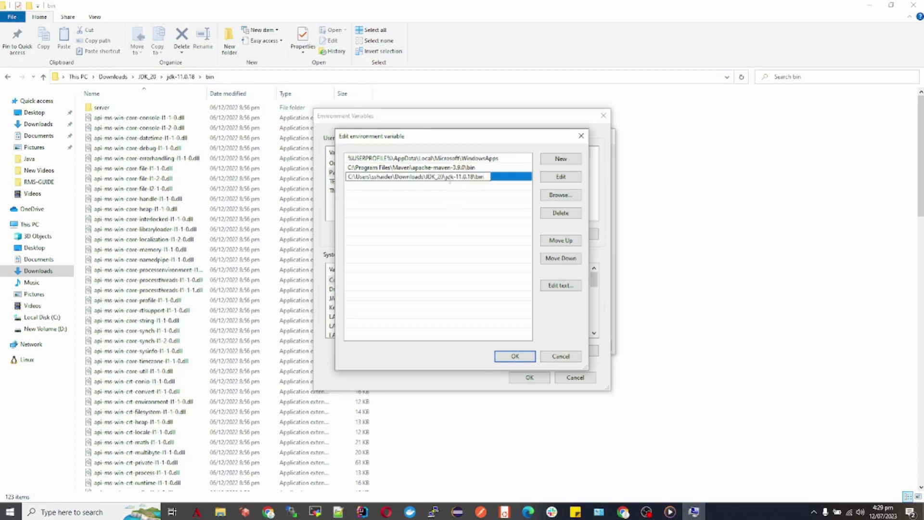
pyautogui.click(515, 356)
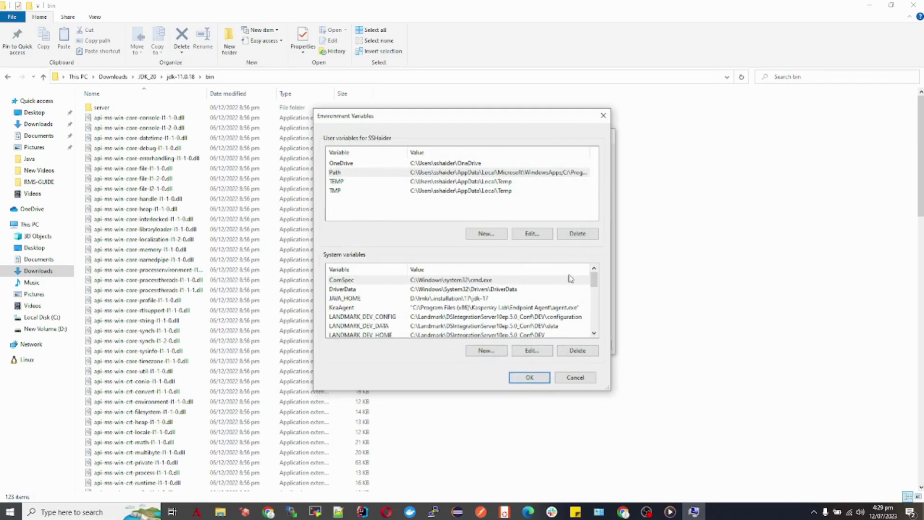
# Step: Set JAVA_HOME to the jdk-11.0.18 folder path, without \bin
pyautogui.click(594, 333)
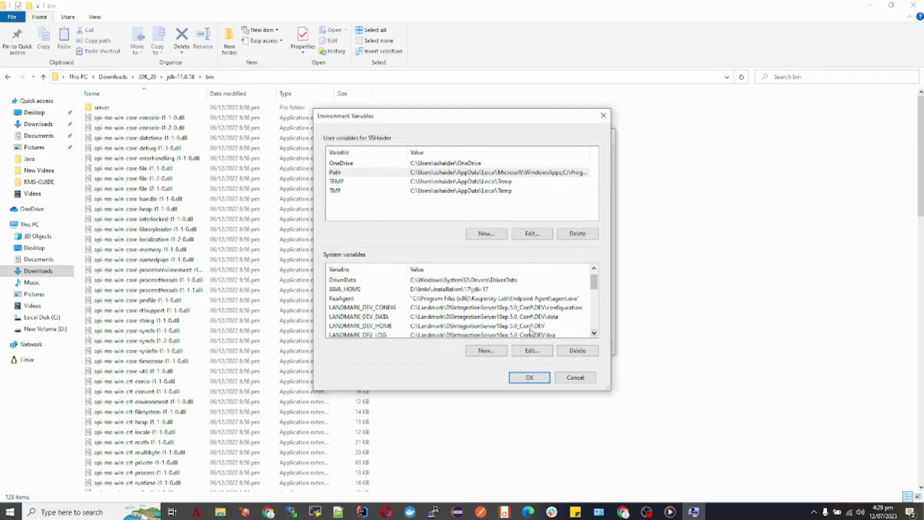
pyautogui.doubleClick(471, 298)
pyautogui.click(612, 218)
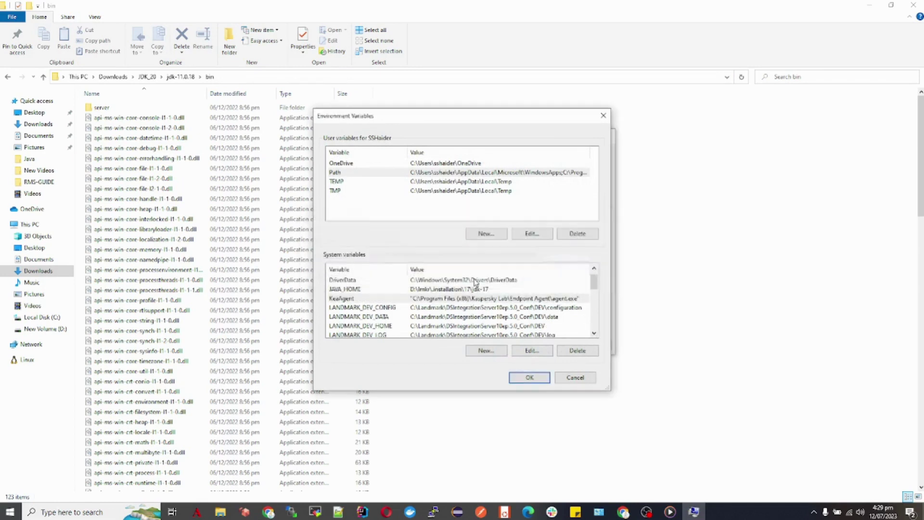
pyautogui.doubleClick(446, 291)
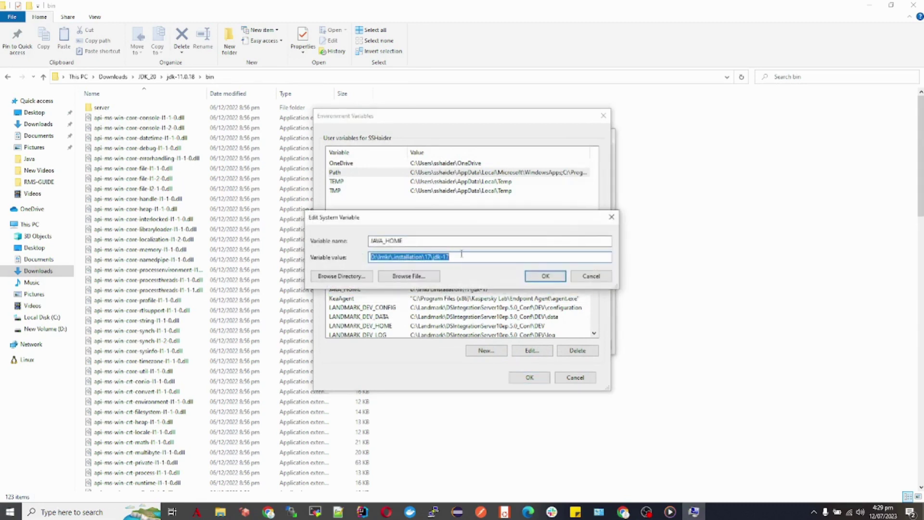
pyautogui.write('C:\\Users\\sshaider\\Downloads\\JDK_20\\jdk-11.0.18\\bin')
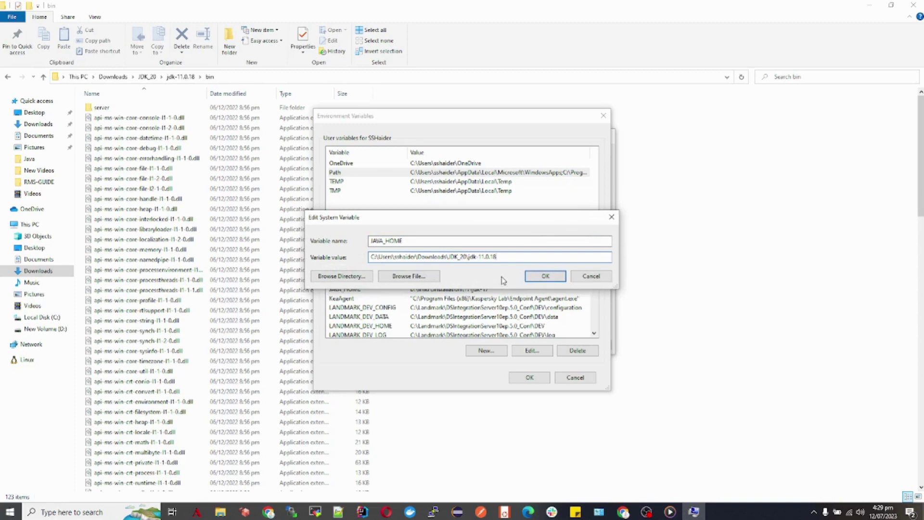
pyautogui.moveTo(503, 257); pyautogui.dragTo(468, 253)
pyautogui.click(479, 260)
pyautogui.click(545, 277)
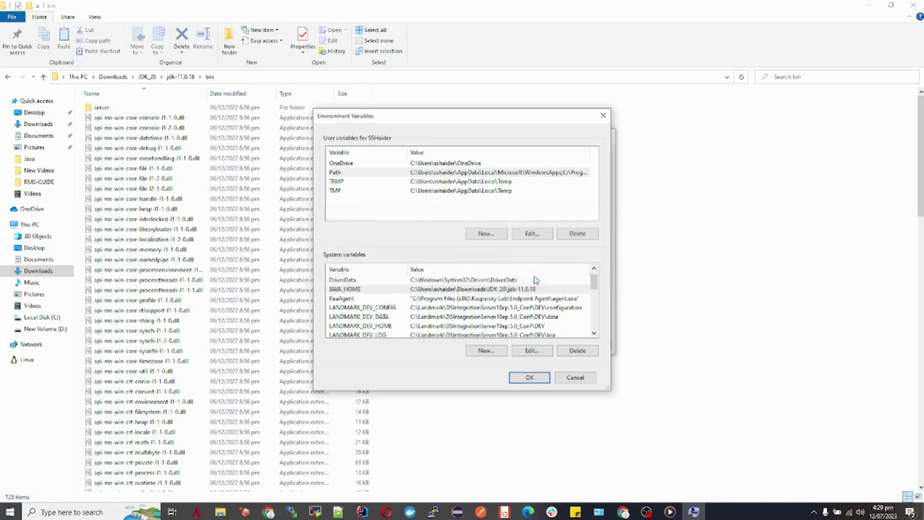
# Step: Save the environment variable changes and close System Properties
pyautogui.click(432, 176)
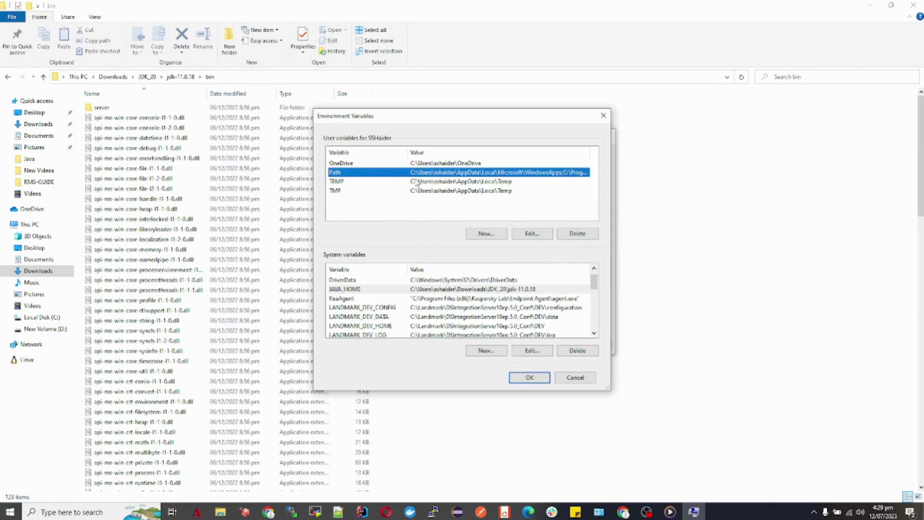
pyautogui.click(529, 381)
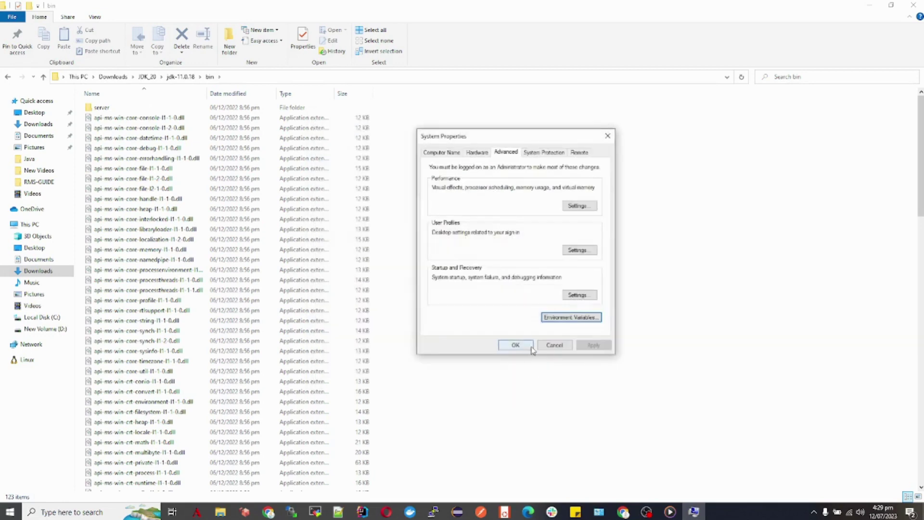
pyautogui.click(526, 344)
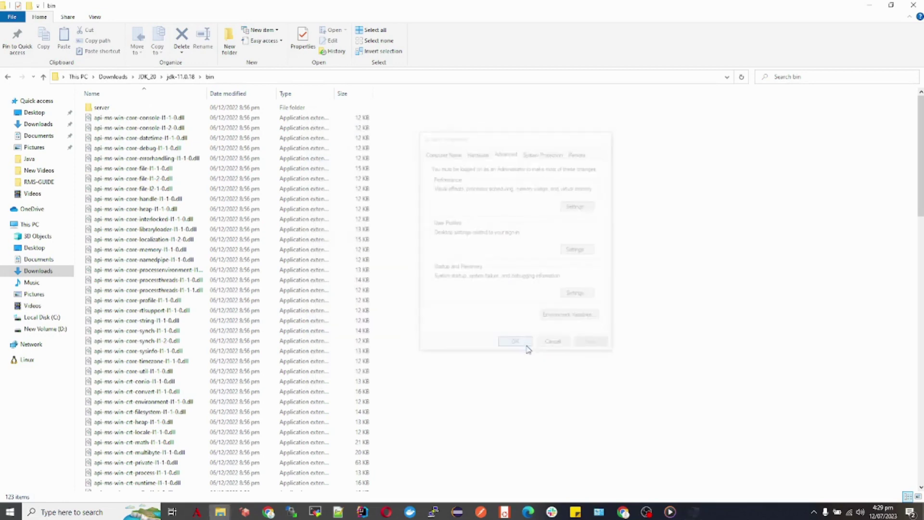
# Step: Run java --version in a new Command Prompt, confirming Java 11.0.18 LTS
pyautogui.click(85, 513)
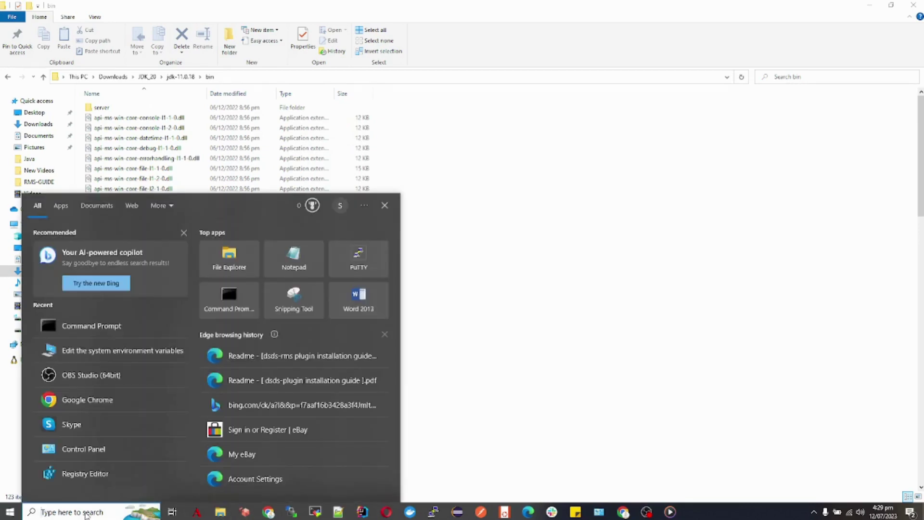
pyautogui.write('cmd')
pyautogui.press('Return')
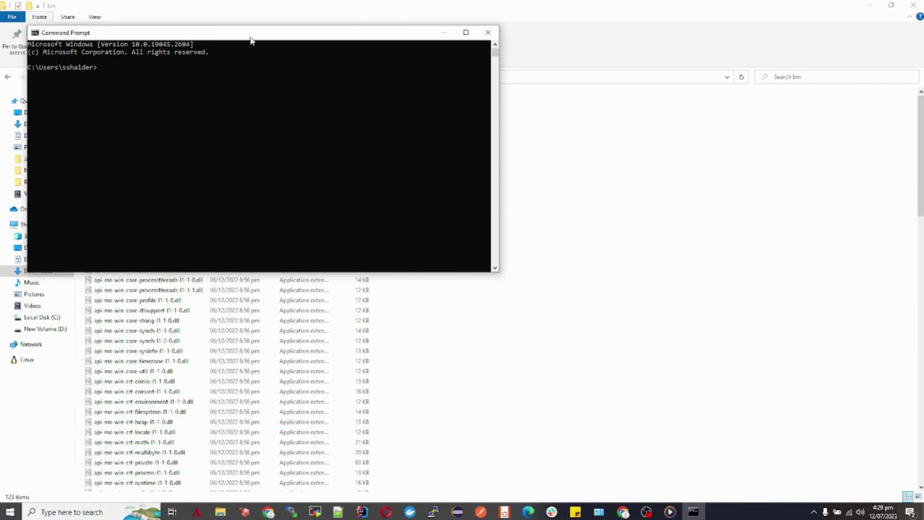
pyautogui.moveTo(251, 41); pyautogui.dragTo(332, 95)
pyautogui.write('java --ver')
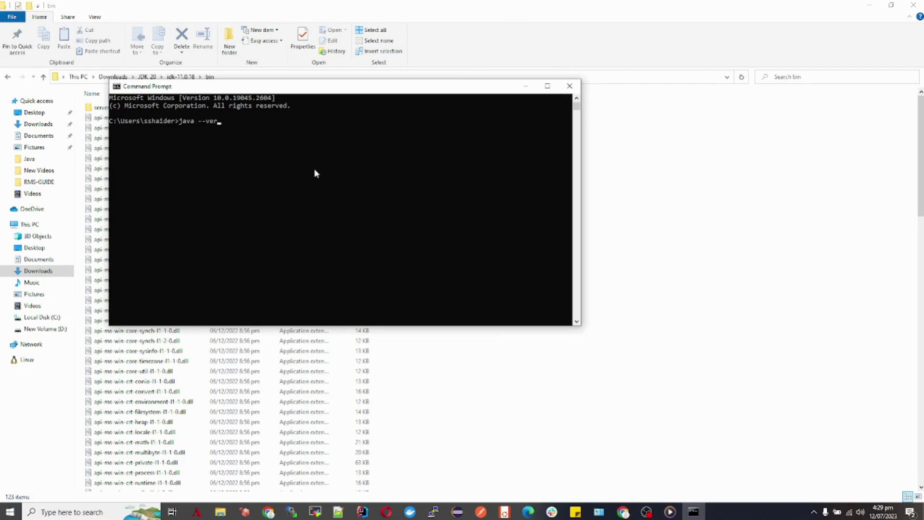
pyautogui.write('sion')
pyautogui.press('Return')
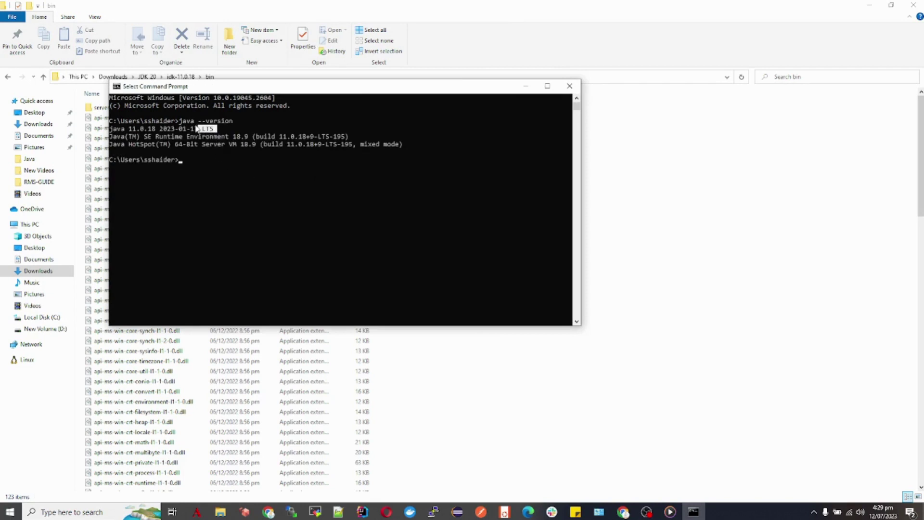
pyautogui.moveTo(215, 127); pyautogui.dragTo(108, 129)
pyautogui.click(134, 154)
pyautogui.moveTo(291, 91); pyautogui.dragTo(297, 131)
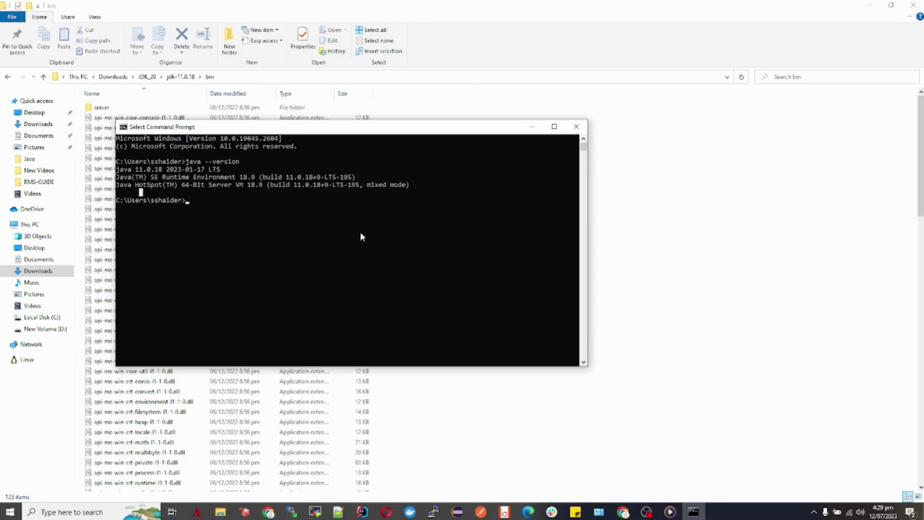